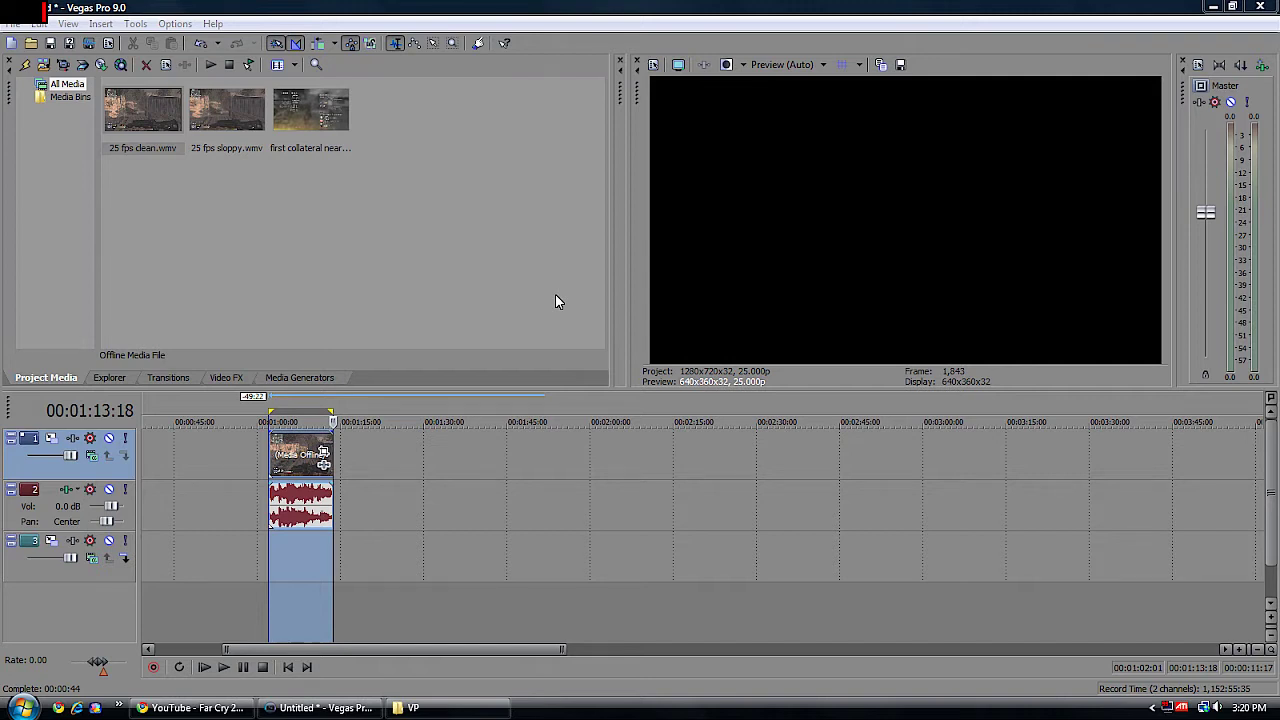
- Zoom into the timeline clip and check each media file, ending on the M2TS at 59.940 fps
left_click(290, 463)
scroll(290, 463, "up", 3)
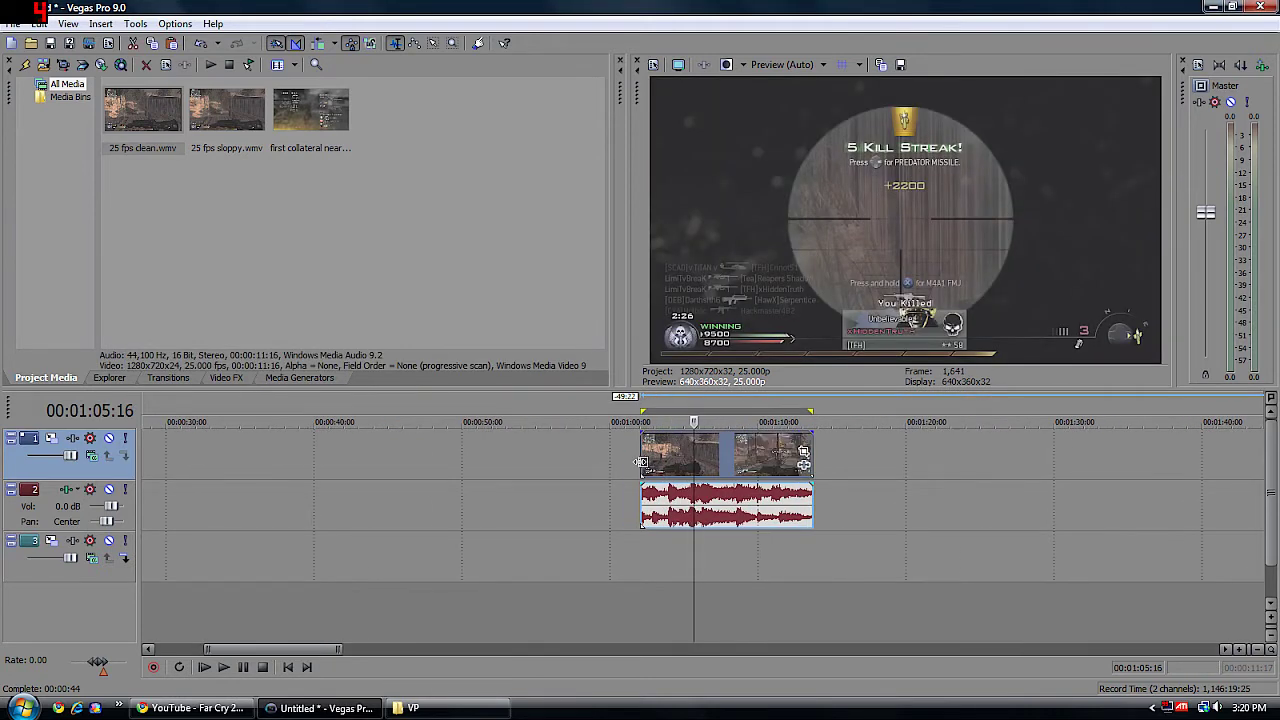
left_click(158, 106)
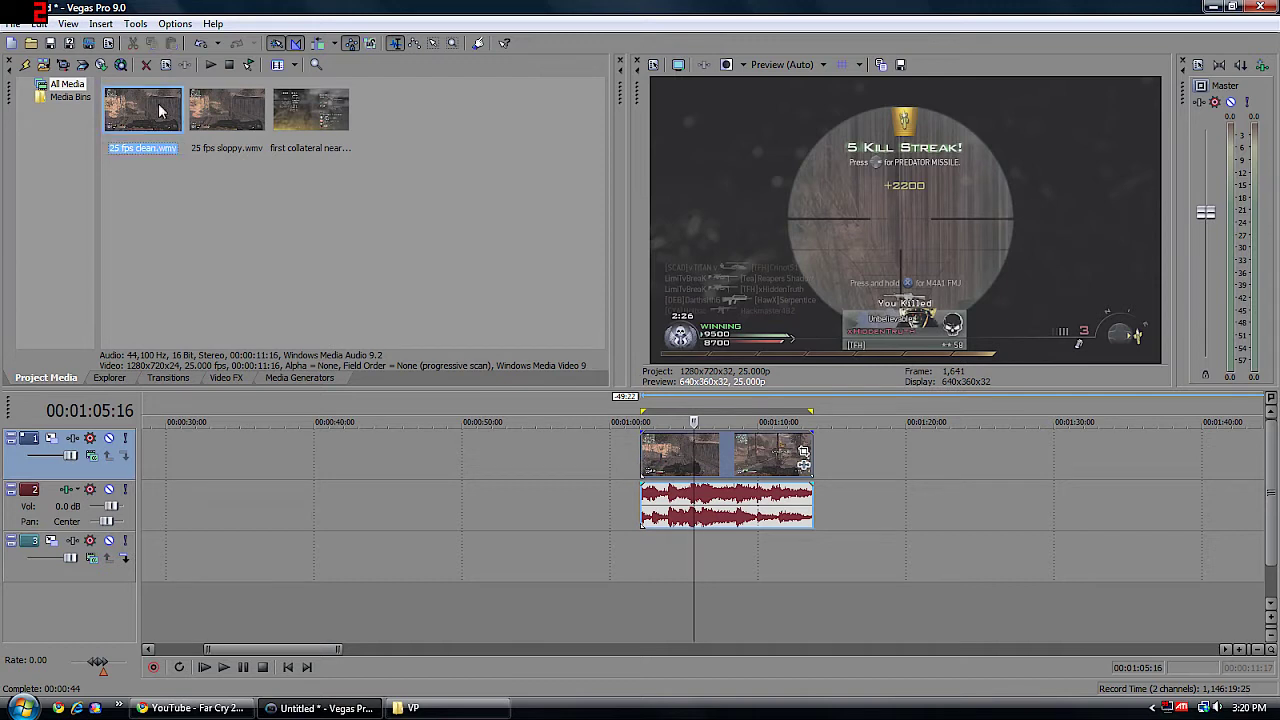
left_click(227, 110)
left_click(310, 121)
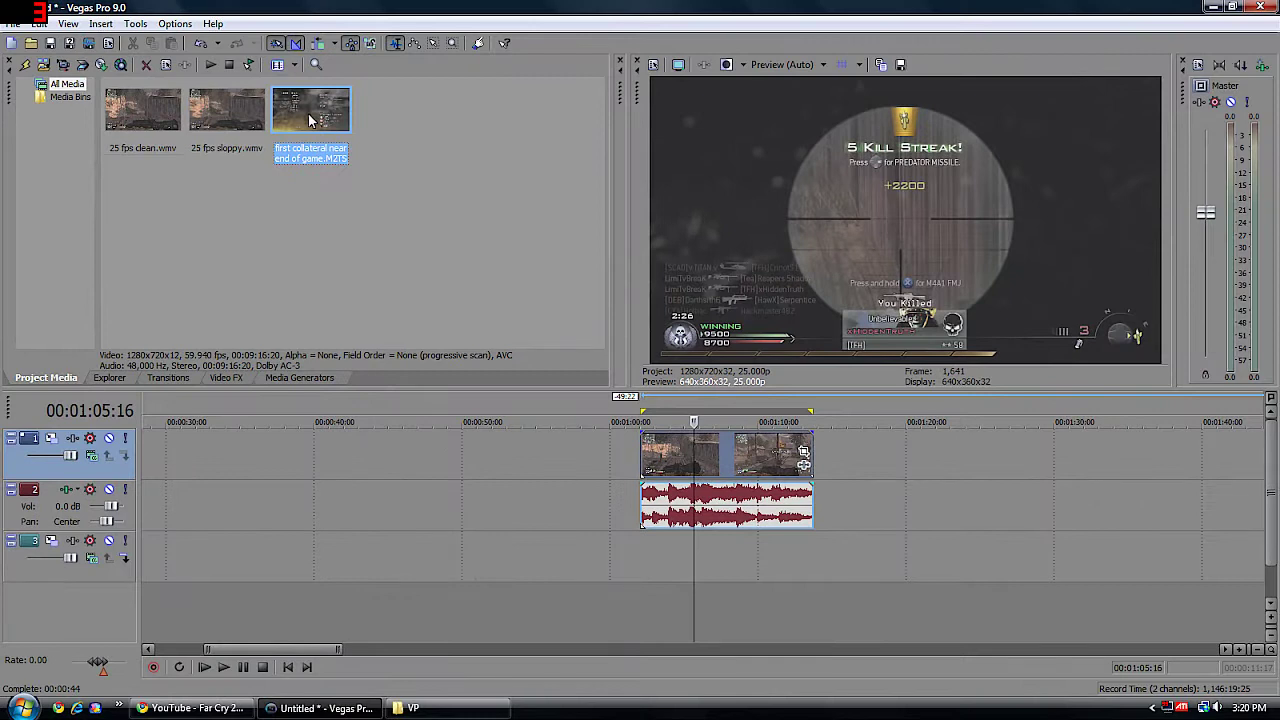
- Draw a time selection across the timeline clips, then clear it and redraw it
left_click_drag(636, 560, 815, 551)
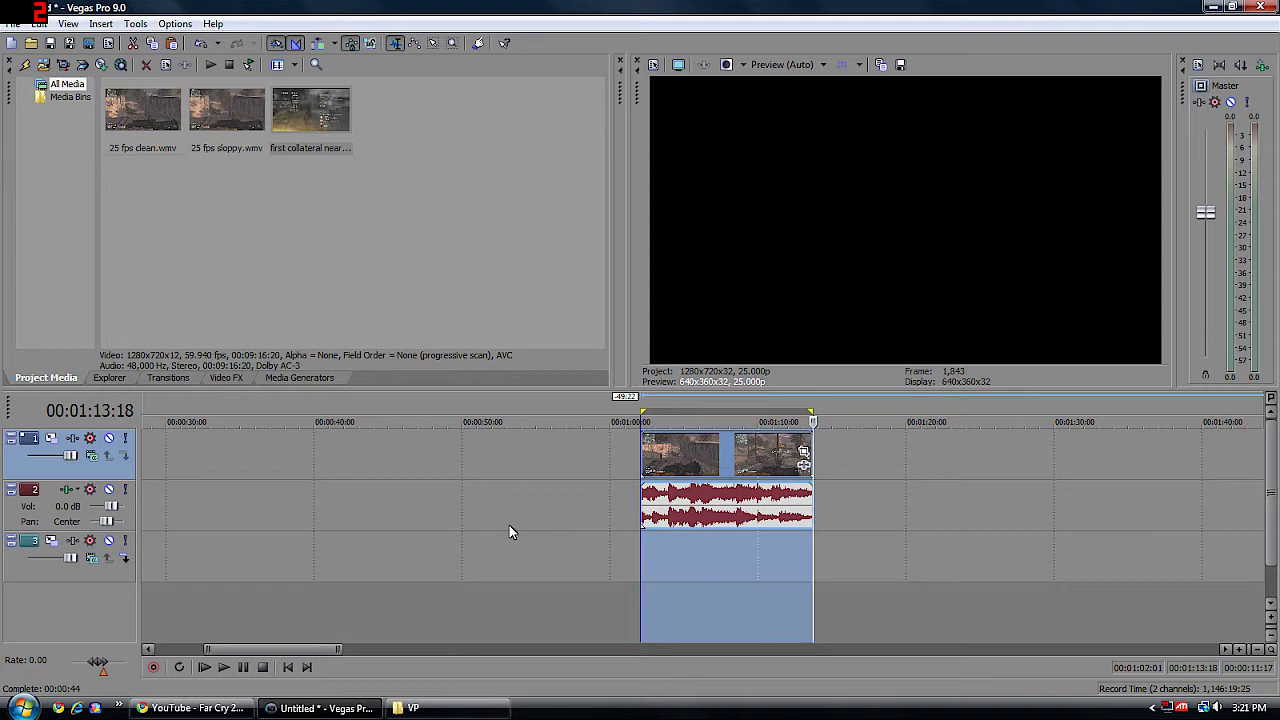
left_click(796, 552)
left_click_drag(804, 552, 641, 550)
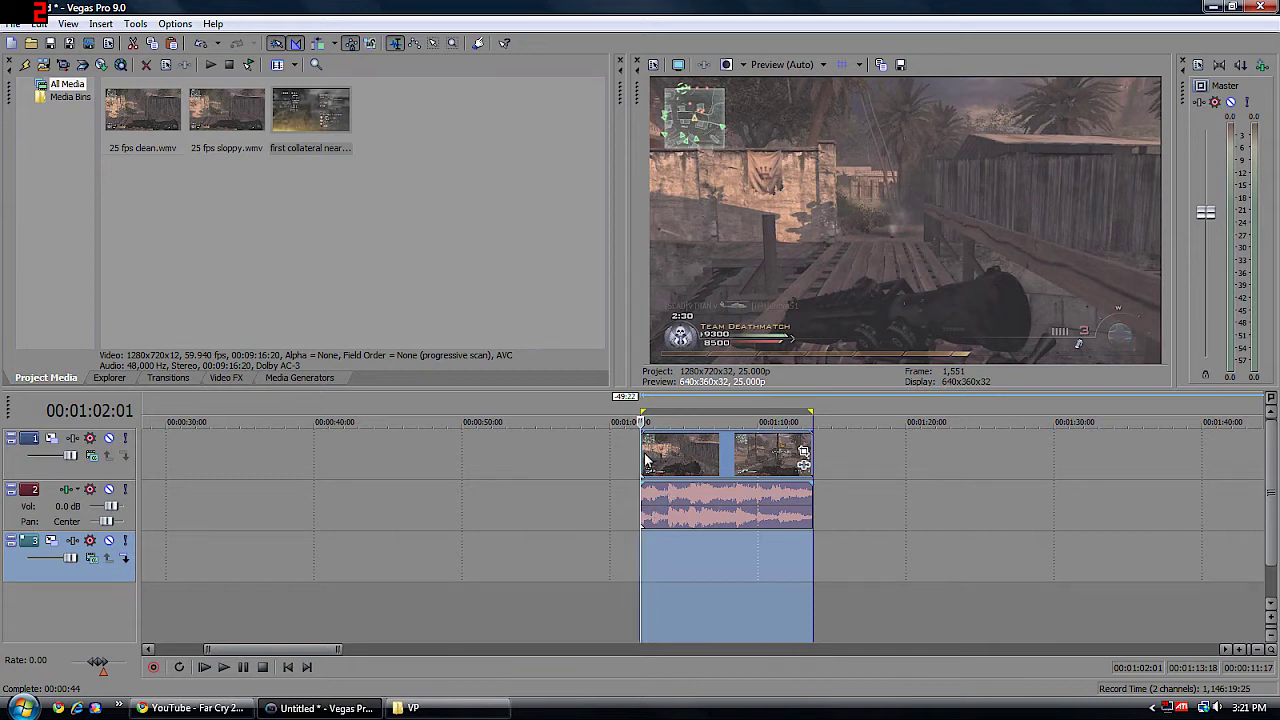
left_click(215, 111)
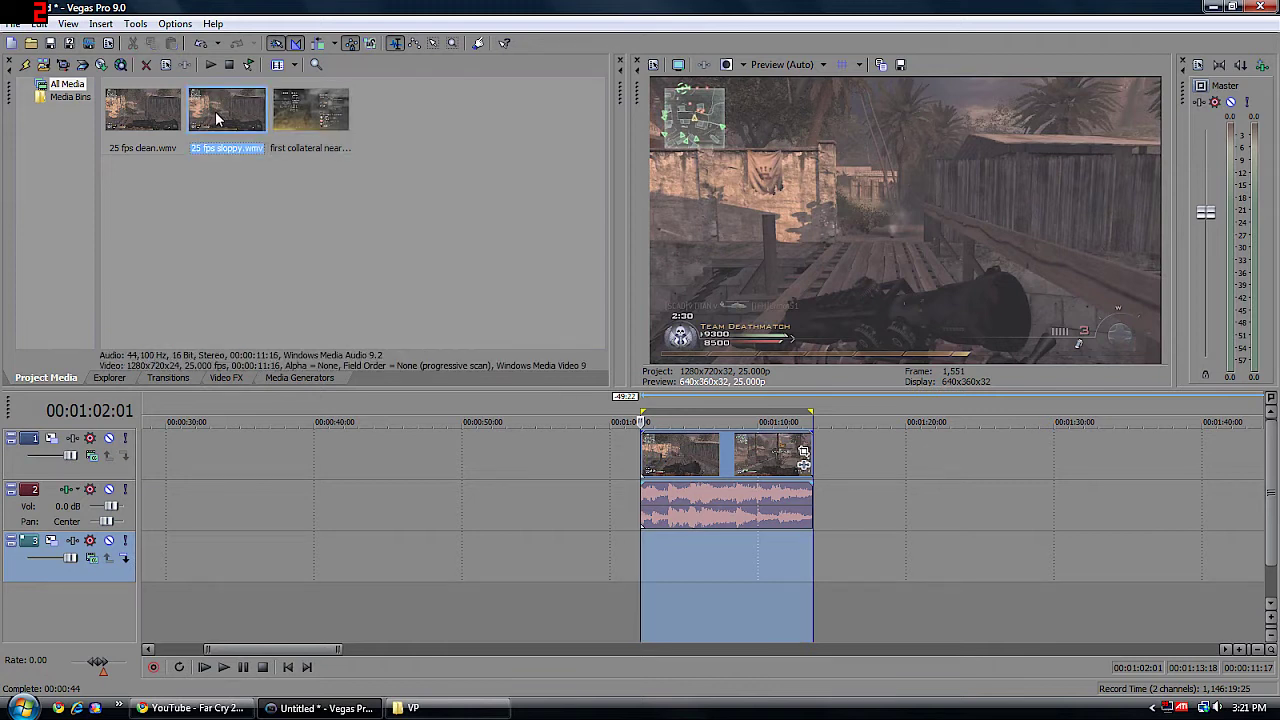
left_click(165, 119)
left_click_drag(165, 119, 774, 463)
left_click(791, 545)
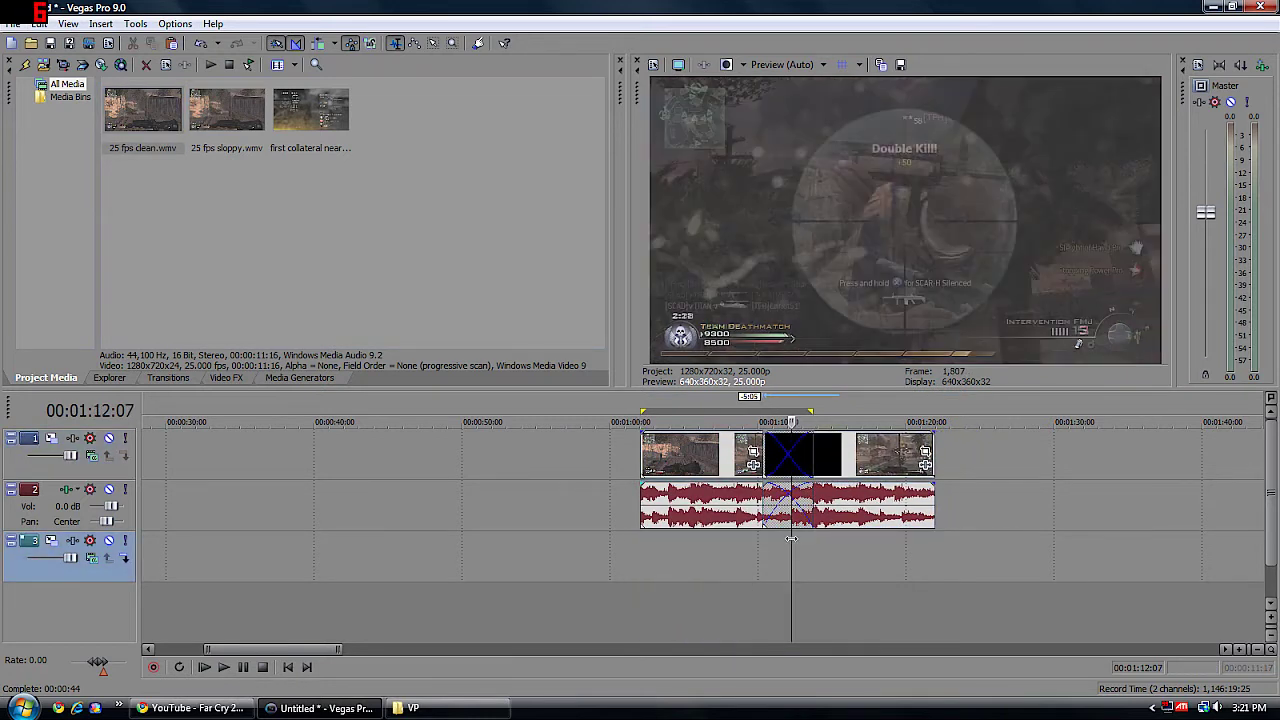
key("alt+Right")
key("alt+Right")
key("alt+Right")
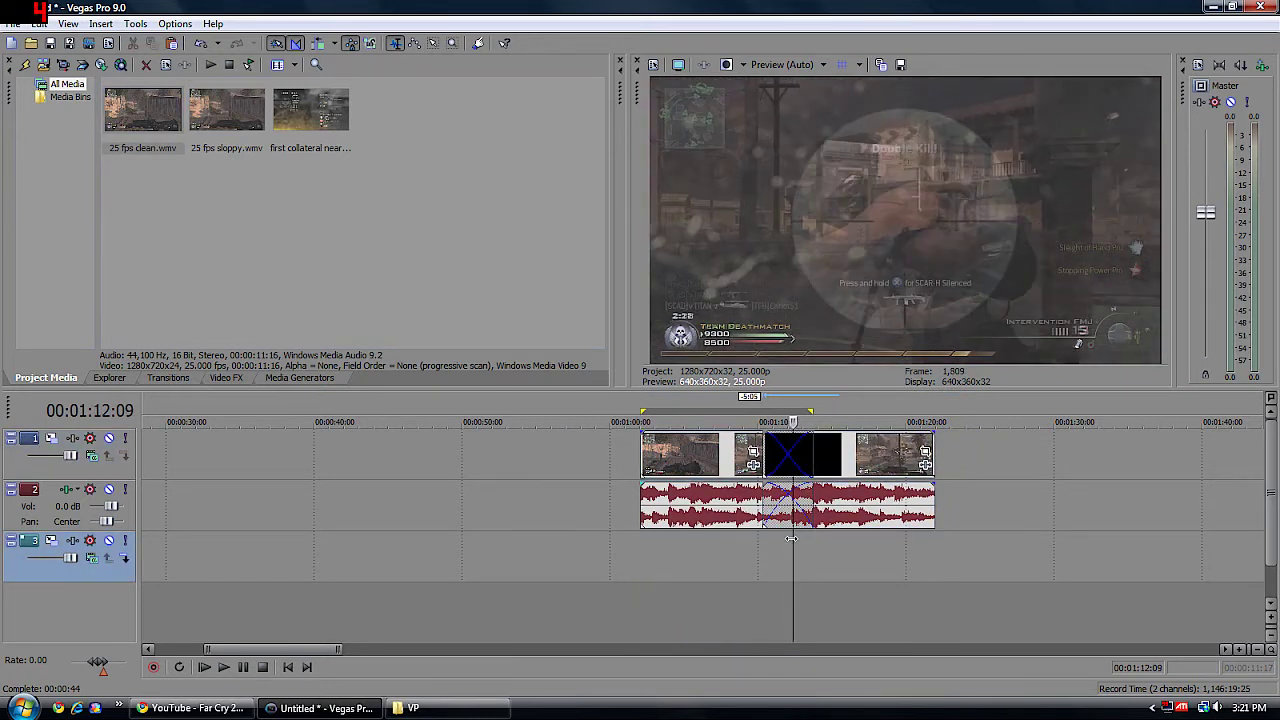
key("alt+Left")
left_click_drag(860, 468, 1085, 468)
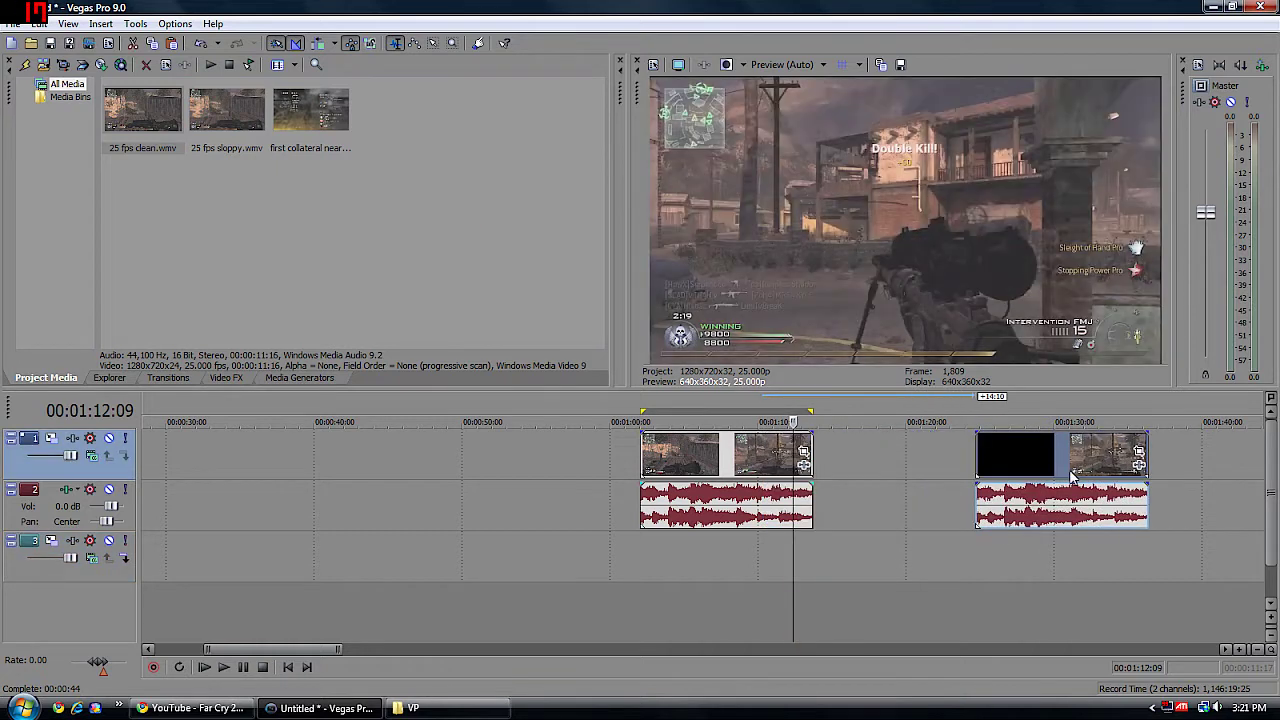
left_click(1070, 468)
key("Delete")
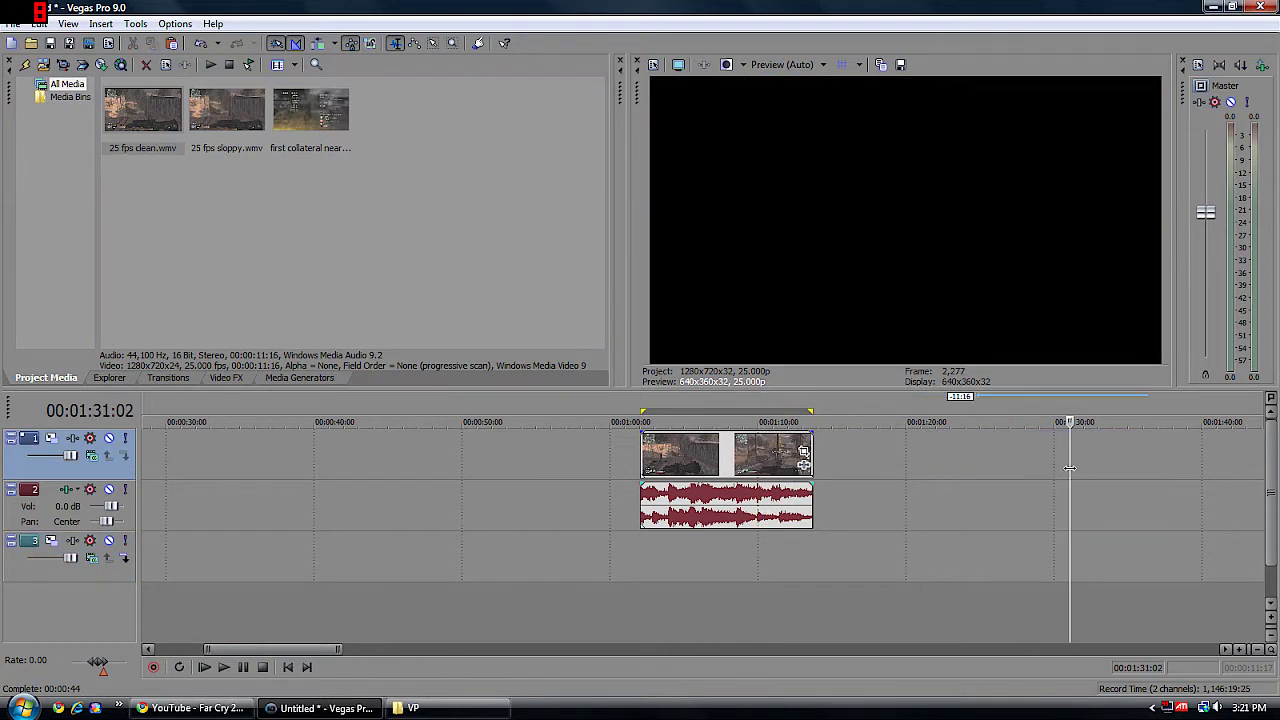
left_click(730, 455)
right_click(762, 458)
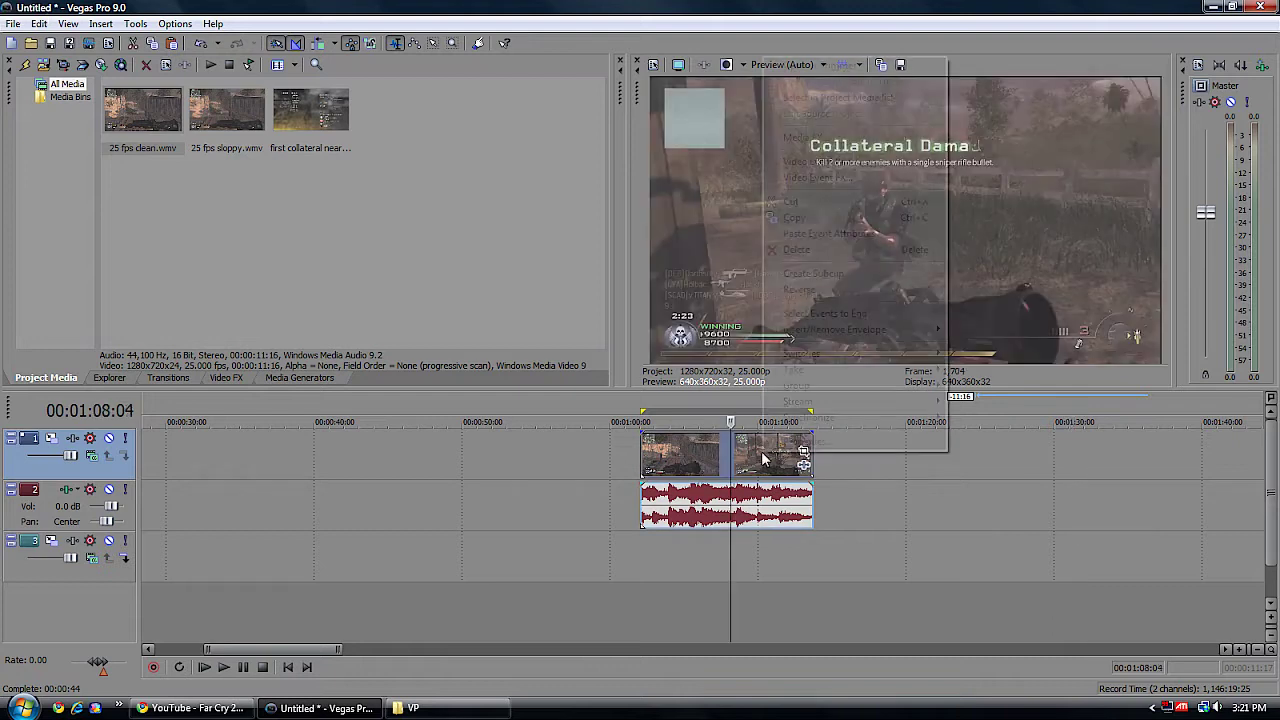
left_click(770, 442)
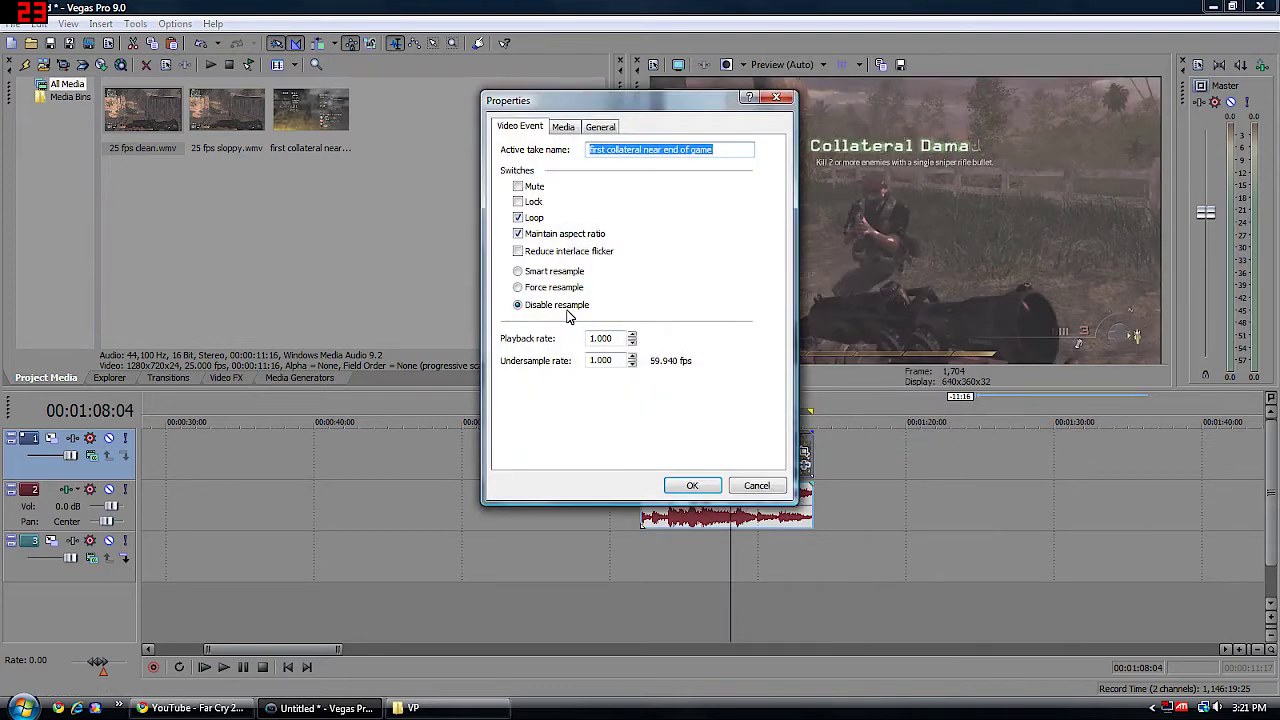
left_click(519, 272)
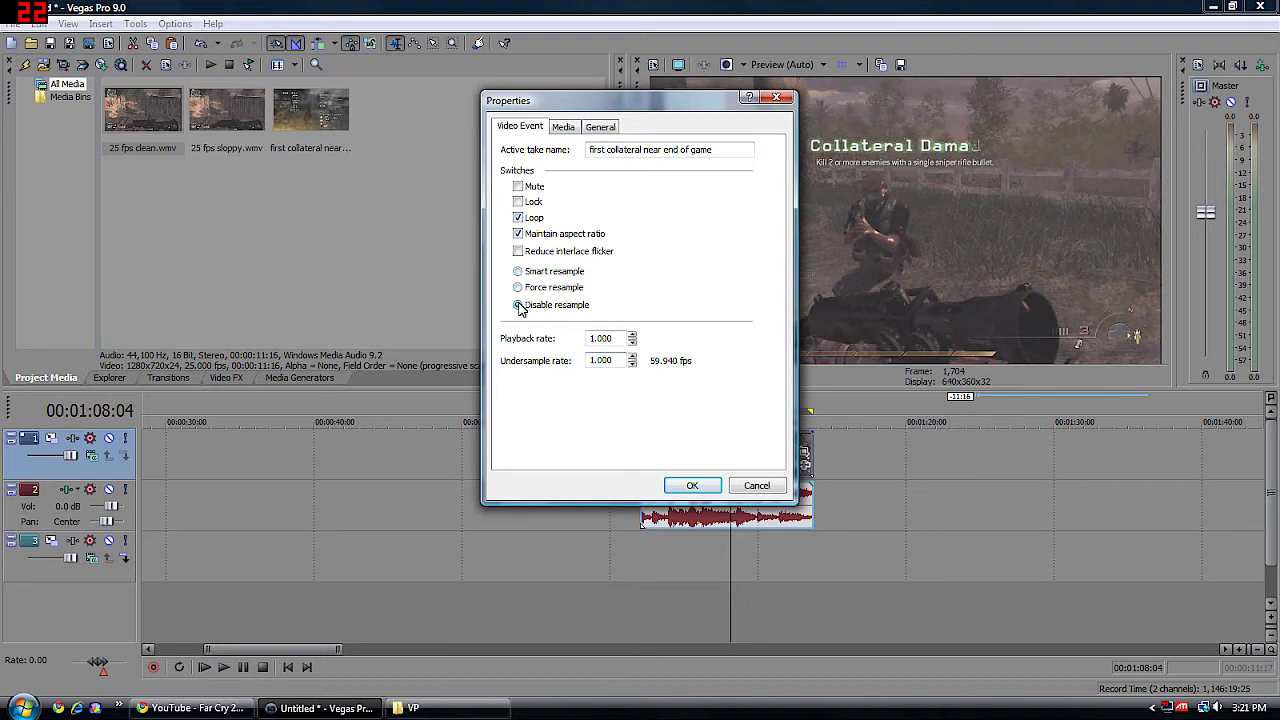
left_click(781, 99)
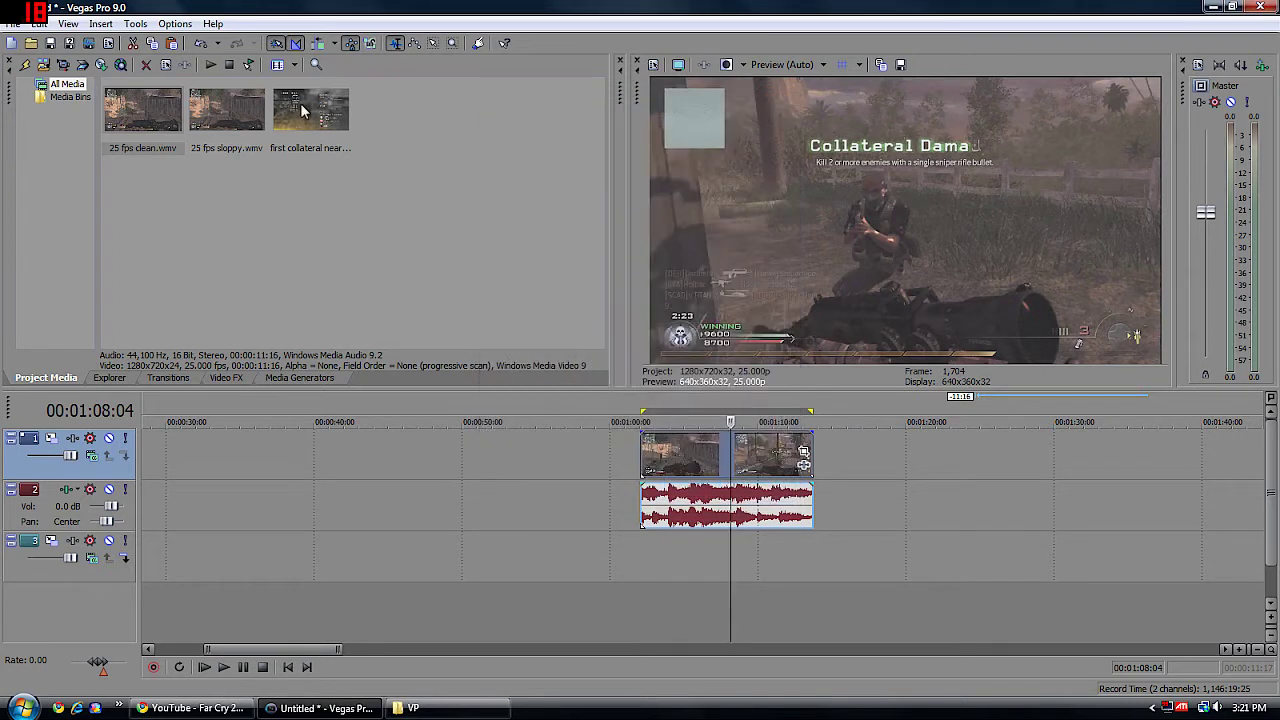
left_click(243, 117)
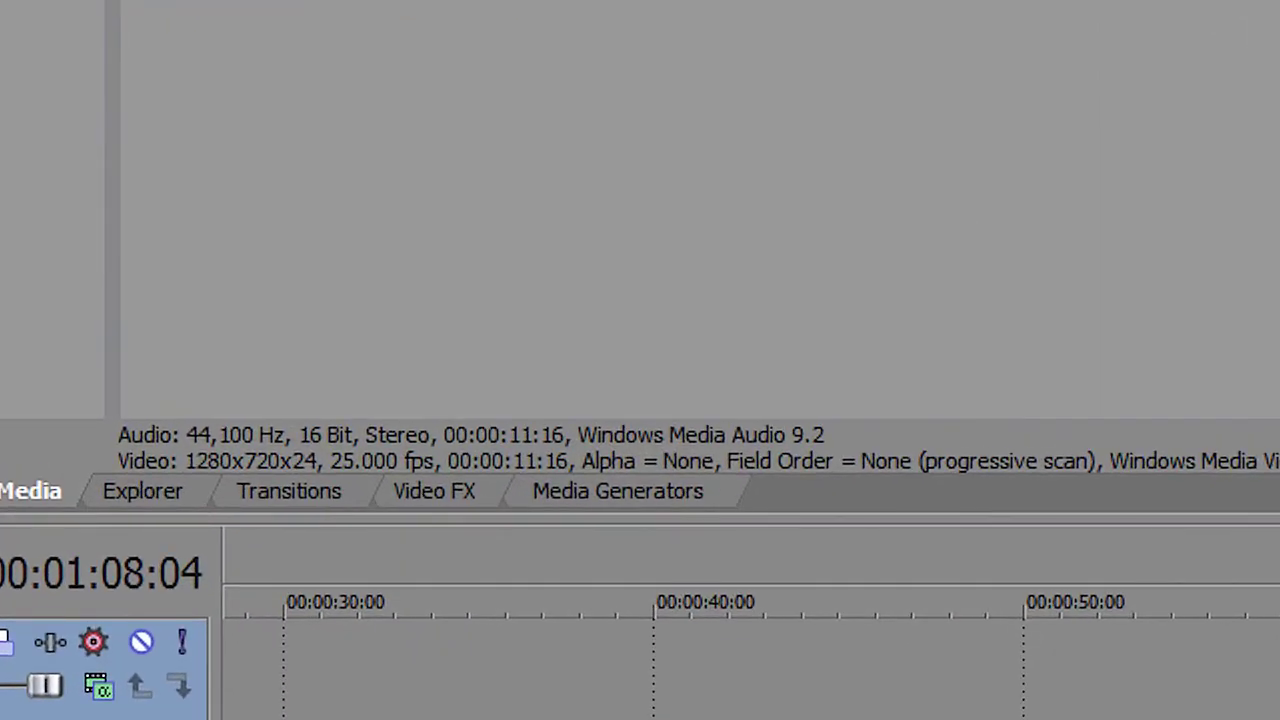
- Place 25 fps sloppy.wmv on track 1 near 00:00:46 and put the cursor inside it
left_click_drag(890, 719, 905, 719)
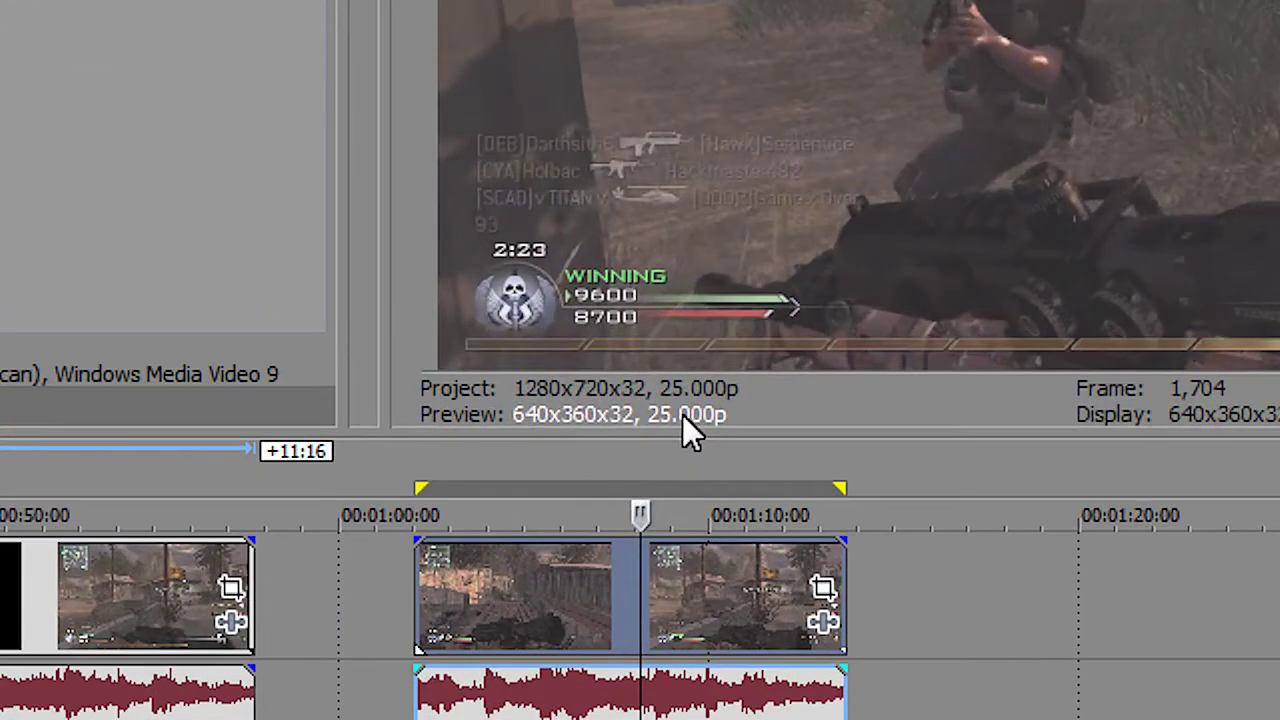
left_click(2, 600)
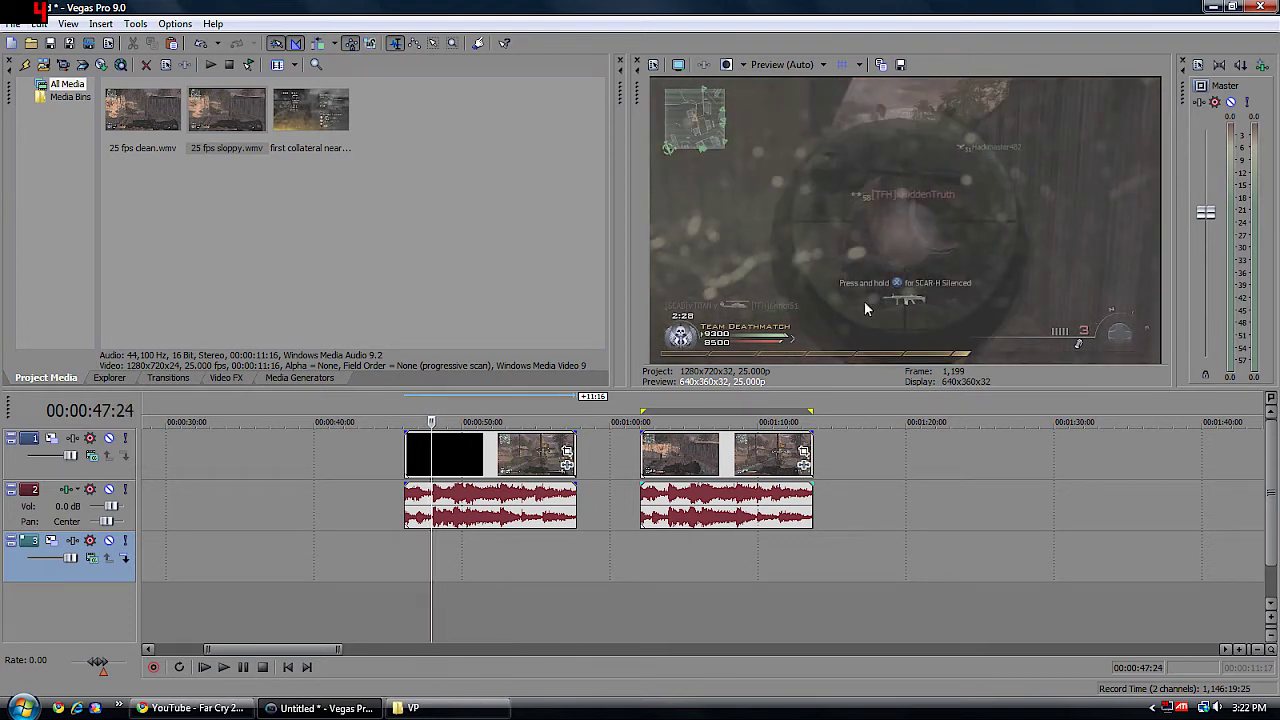
- Stop playback at 00:01:03:23 and select 25 fps clean.wmv in Project Media
left_click(660, 460)
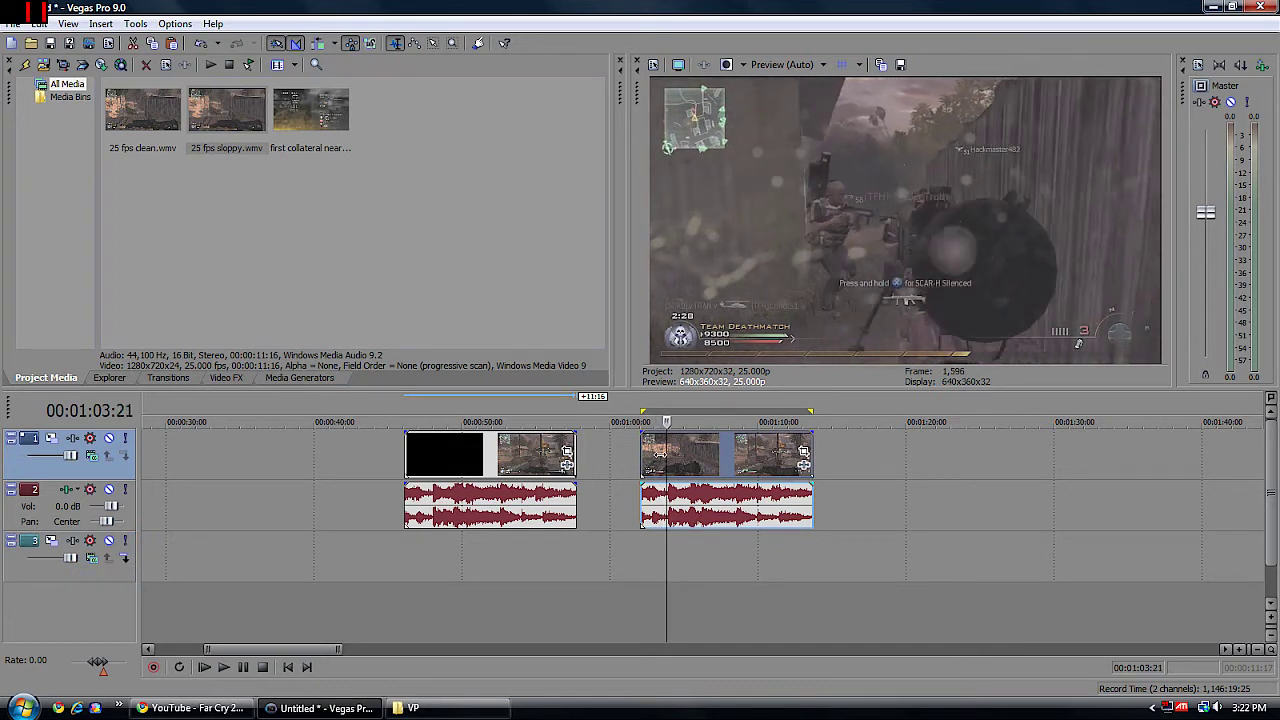
key("space")
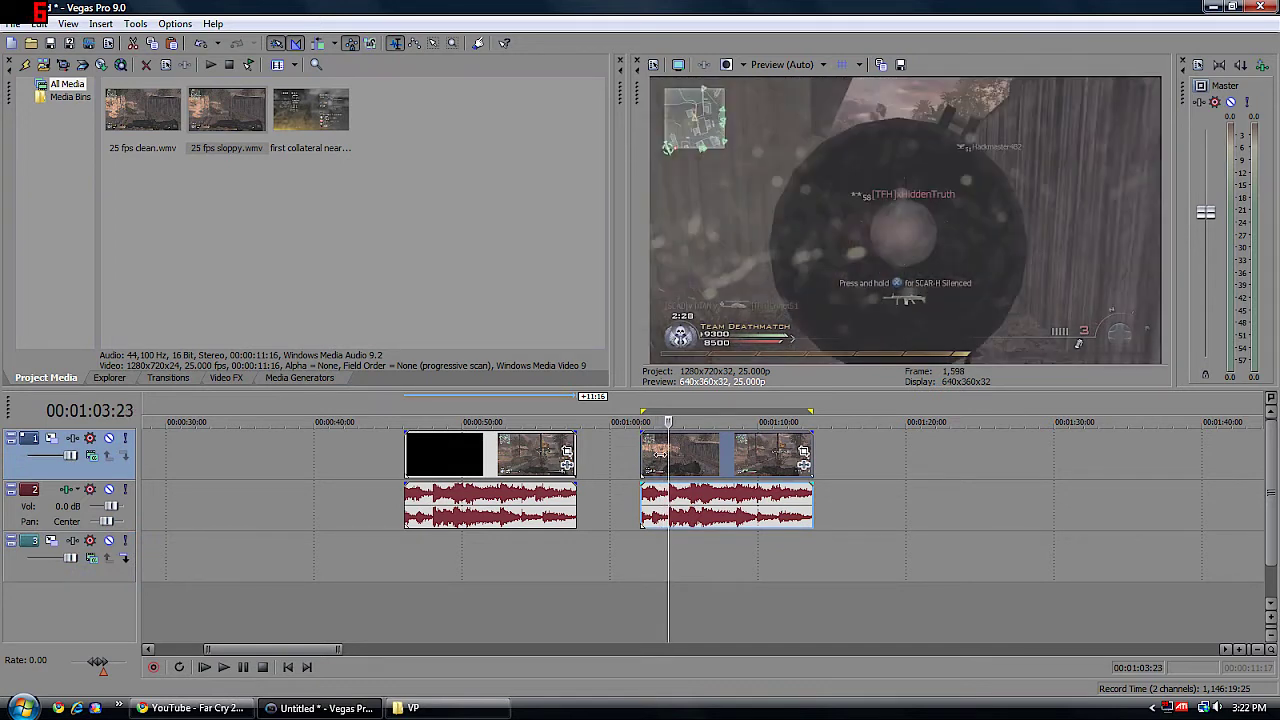
left_click(138, 120)
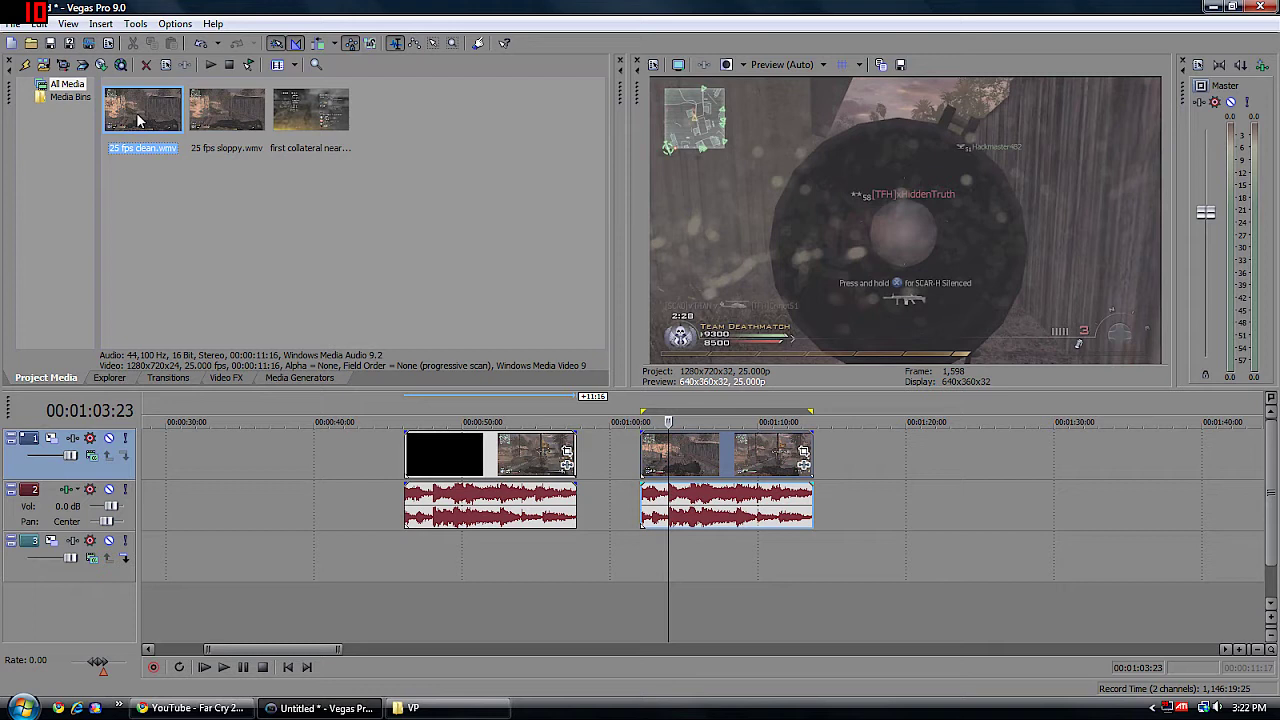
- Add 25 fps clean.wmv to track 1 at 00:00:30 and play it from its start
left_click_drag(137, 115, 182, 476)
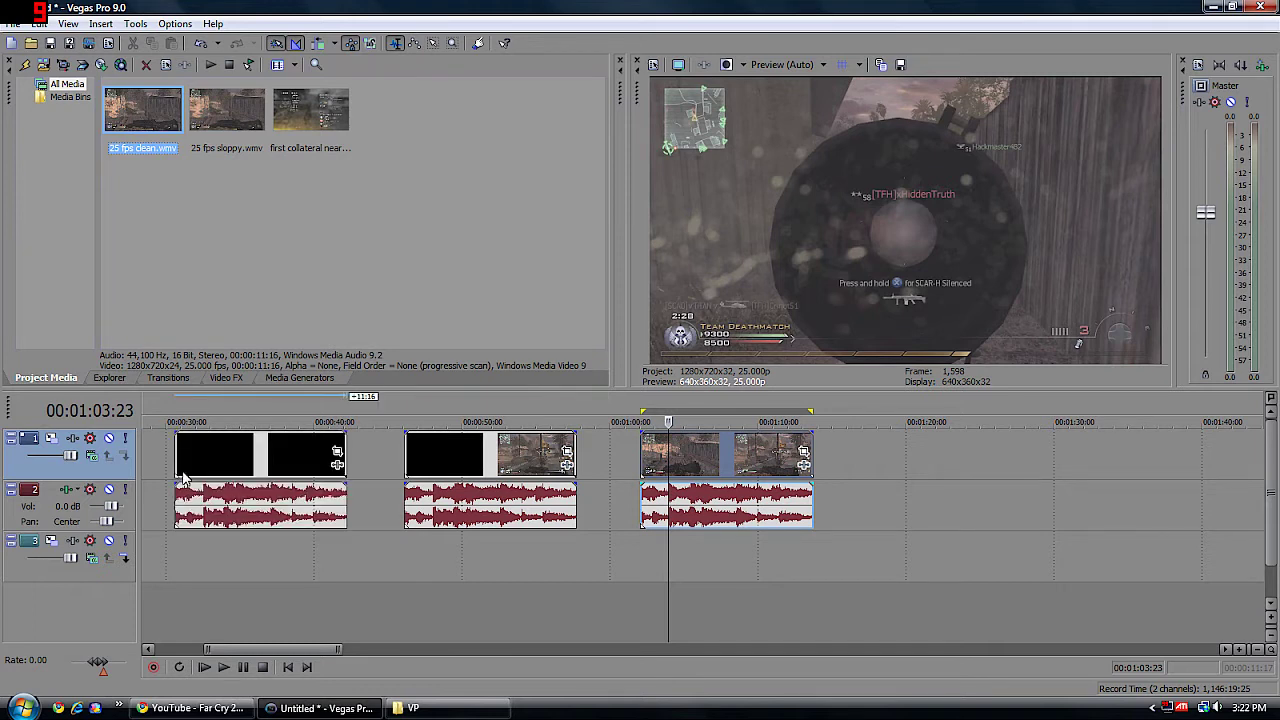
left_click(177, 450)
key("space")
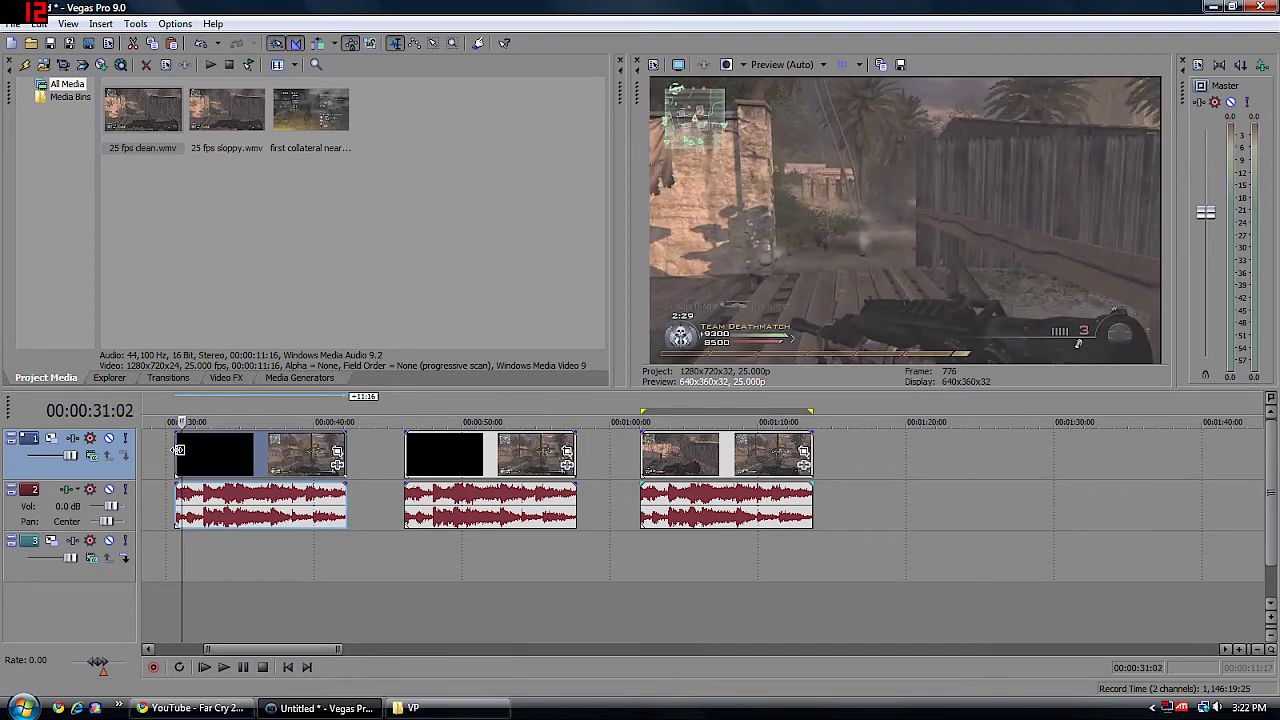
key("space")
- Play the third clip, then select the middle clip's span, 00:00:46:02–00:00:57:18
left_click(653, 457)
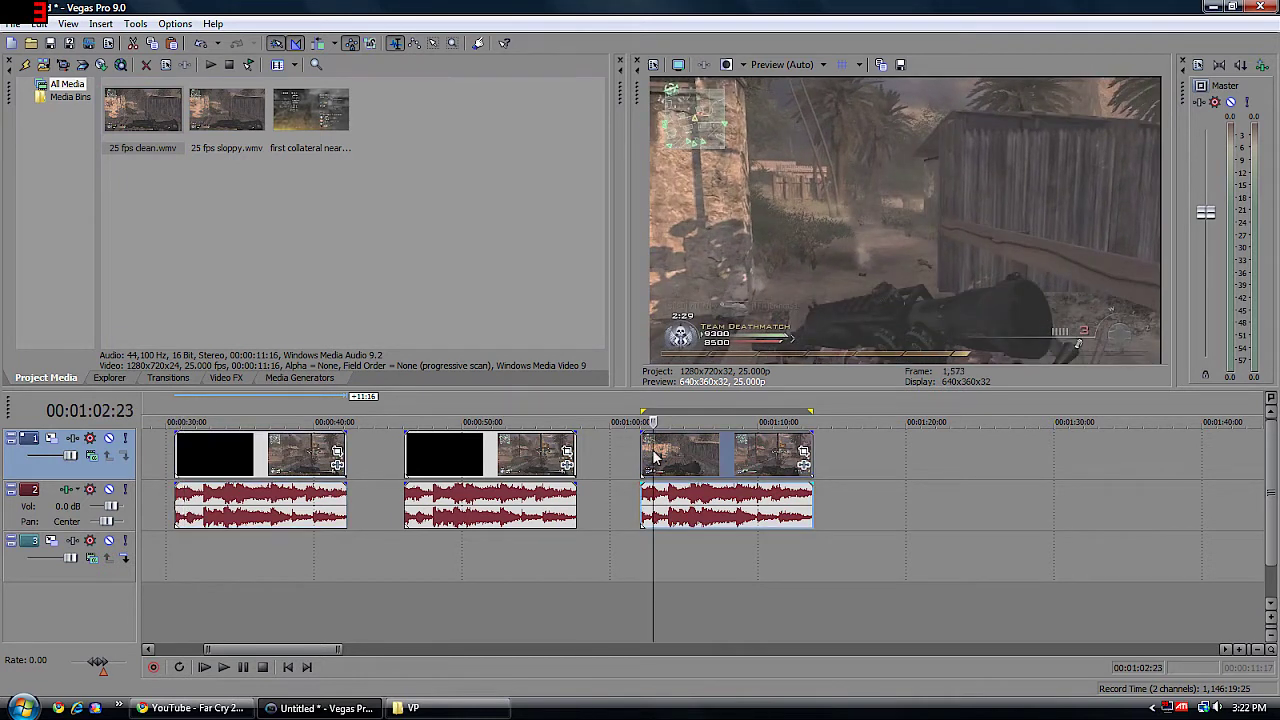
key("space")
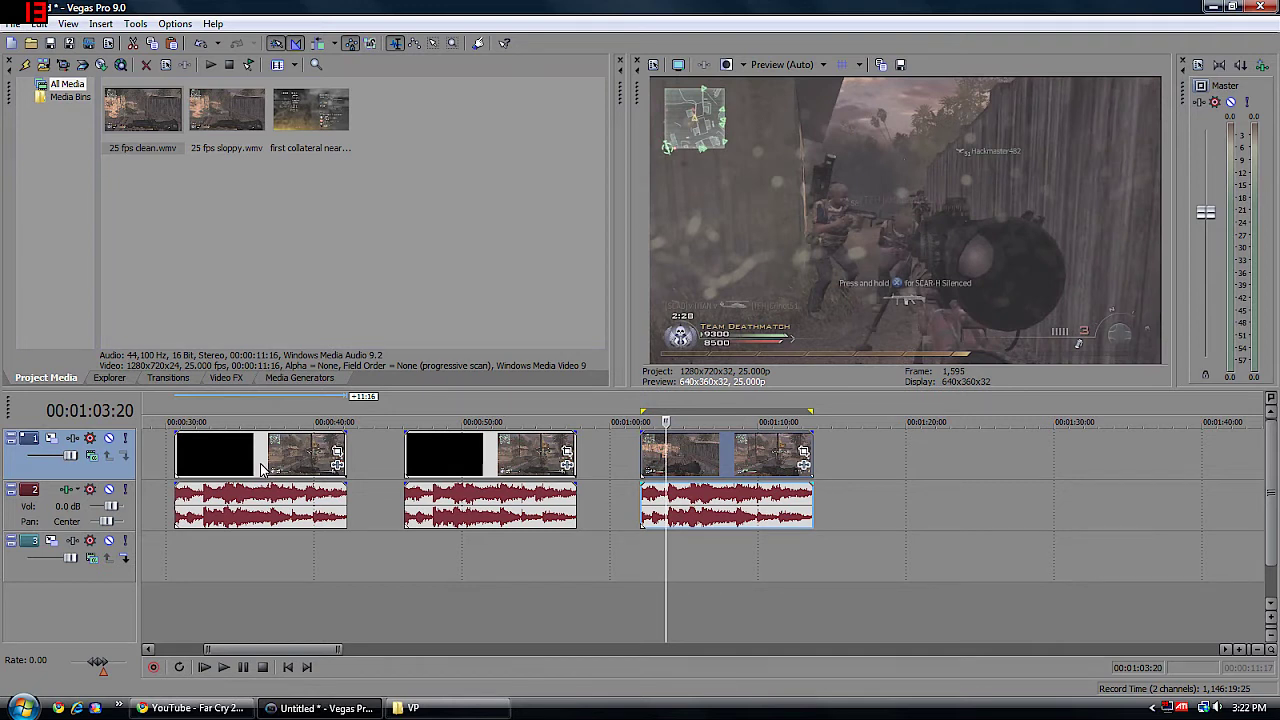
left_click(212, 464)
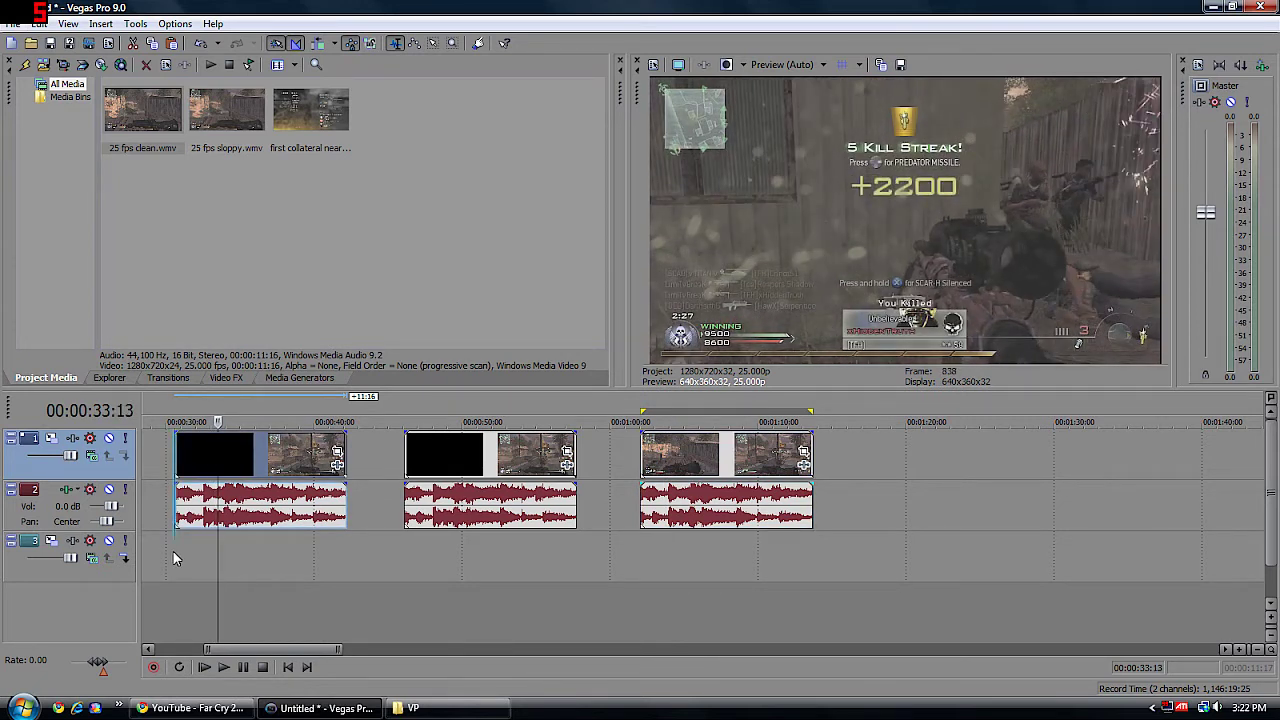
left_click_drag(173, 551, 290, 555)
left_click_drag(405, 560, 572, 568)
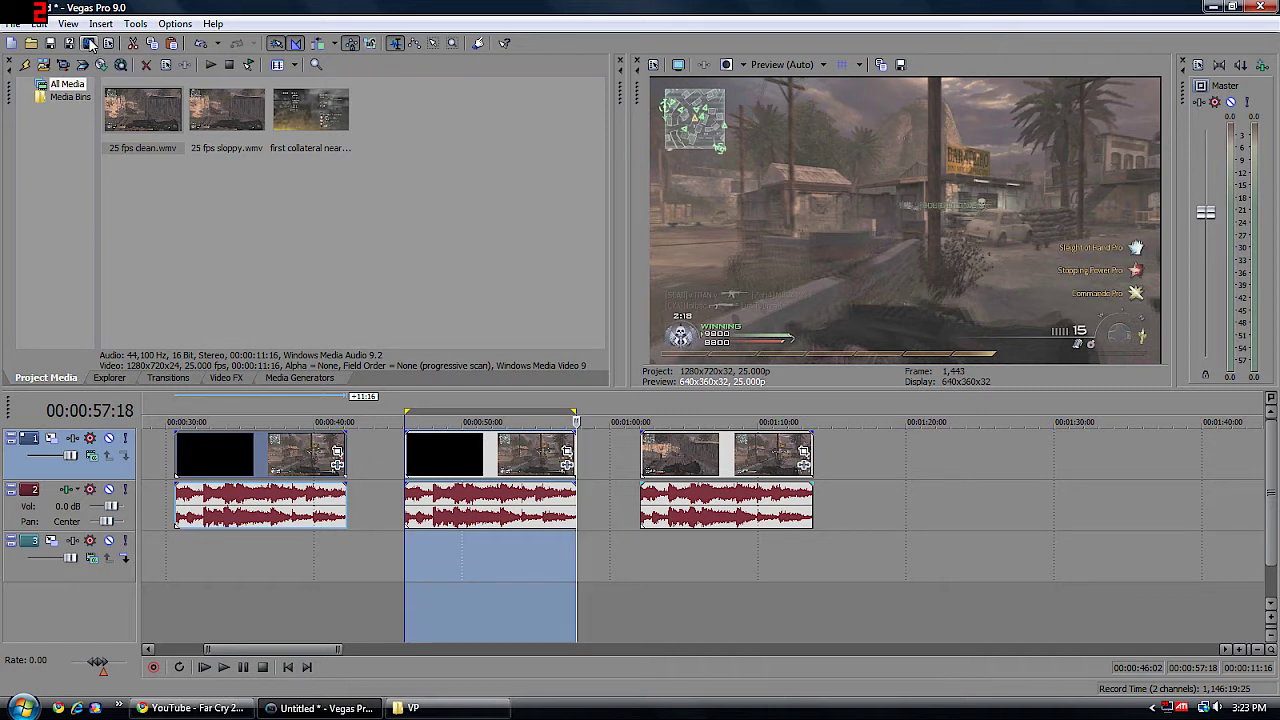
- Build and play a Dynamic RAM Preview of the middle clip, then select 00:00:30:14–00:00:42:05
left_click(135, 23)
left_click(178, 155)
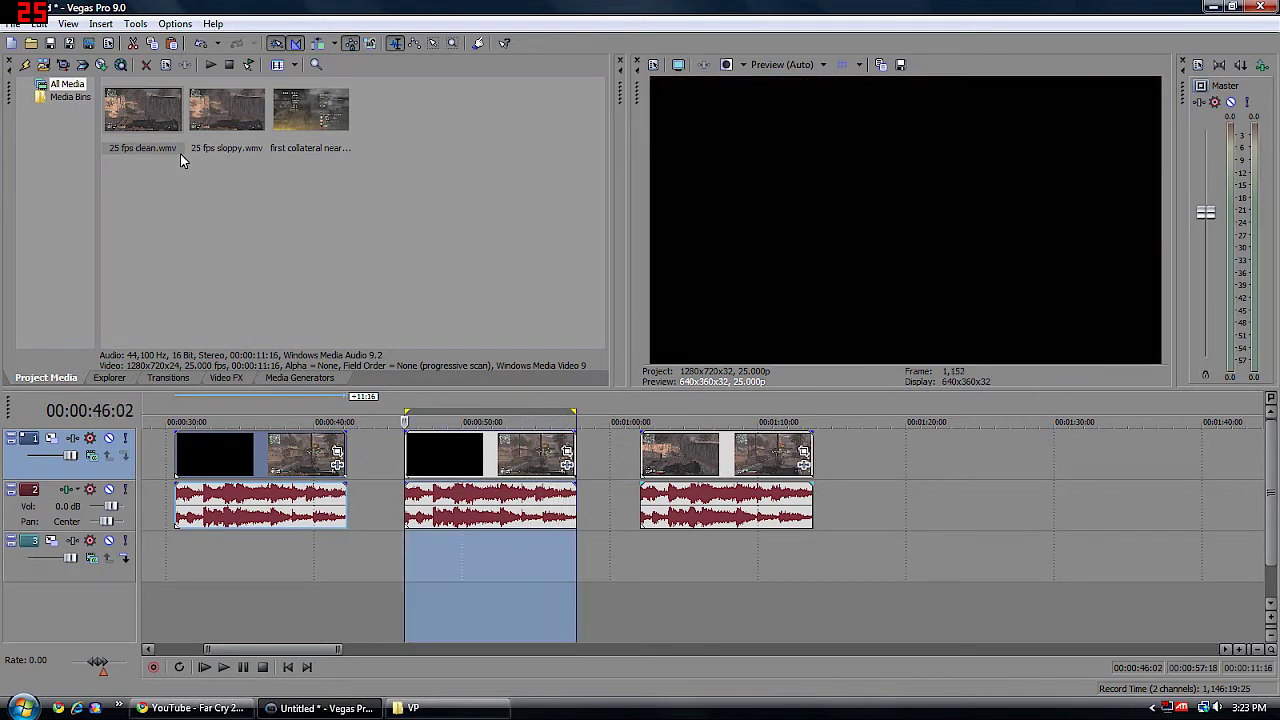
left_click(224, 667)
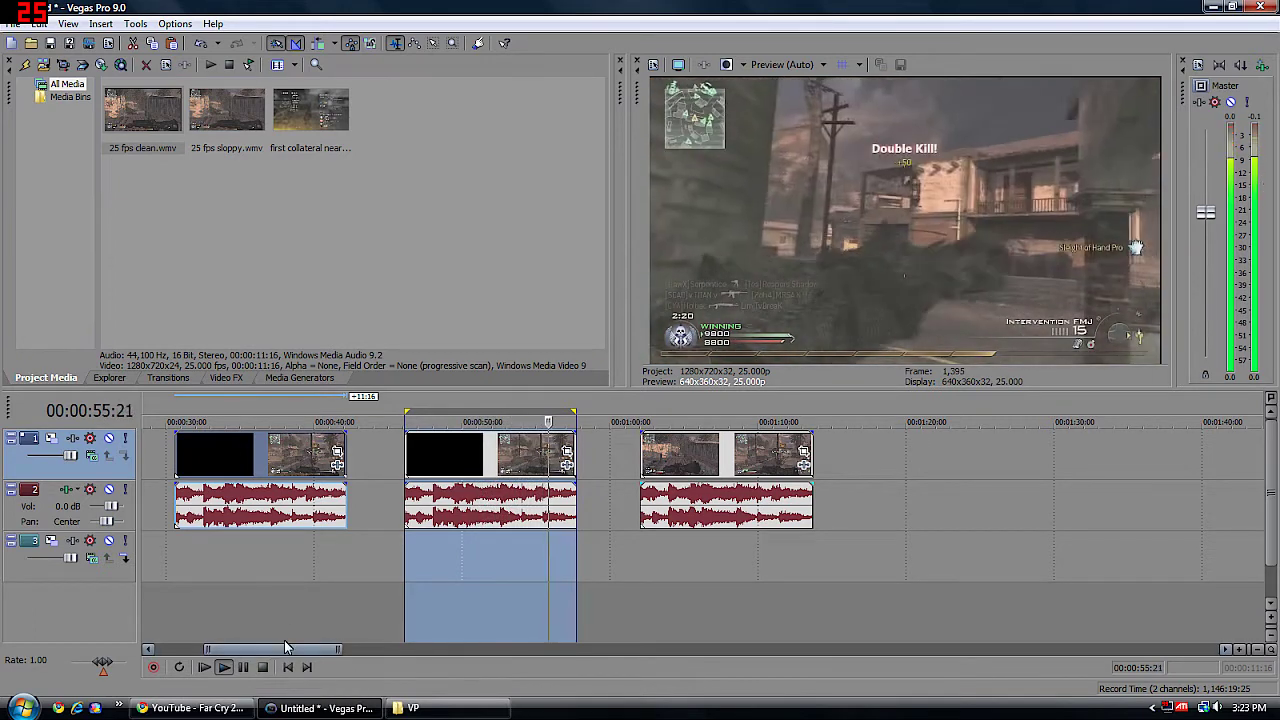
left_click(183, 555)
left_click_drag(345, 562, 175, 558)
- Build a Dynamic RAM Preview of the clean clip's 00:00:30:14–00:00:42:05 range and play it
left_click(135, 23)
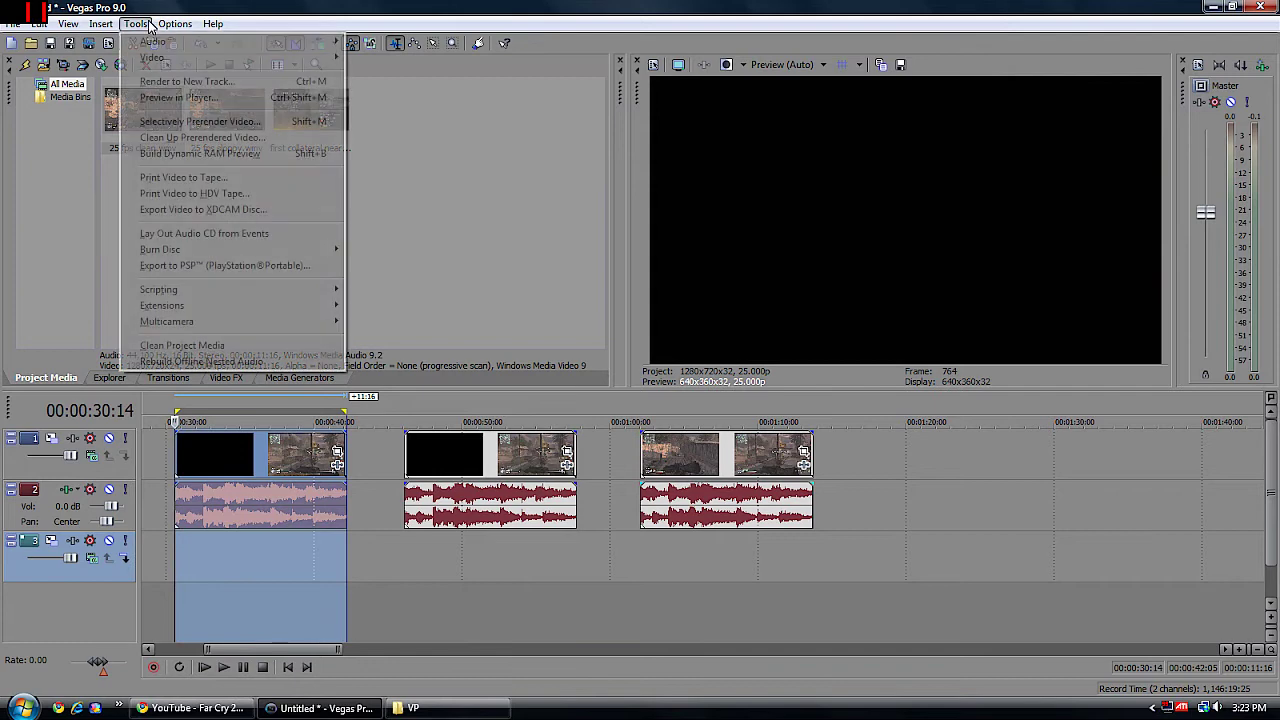
left_click(163, 154)
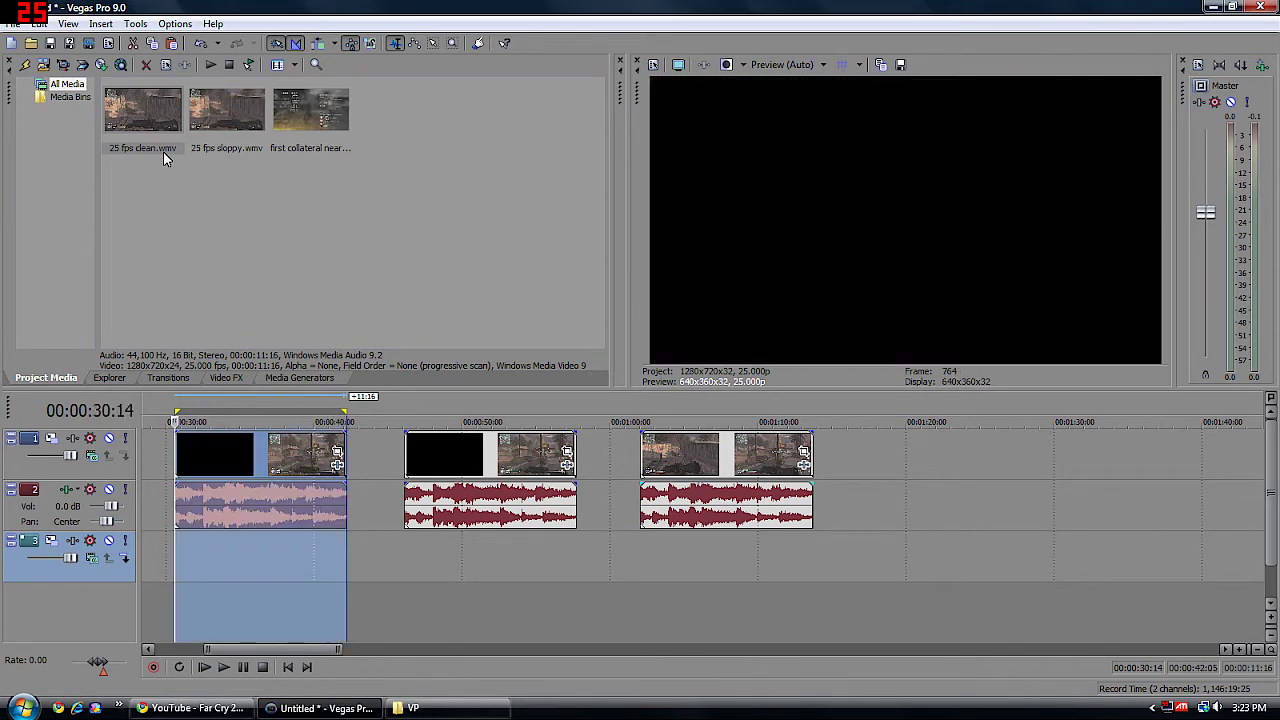
left_click(223, 670)
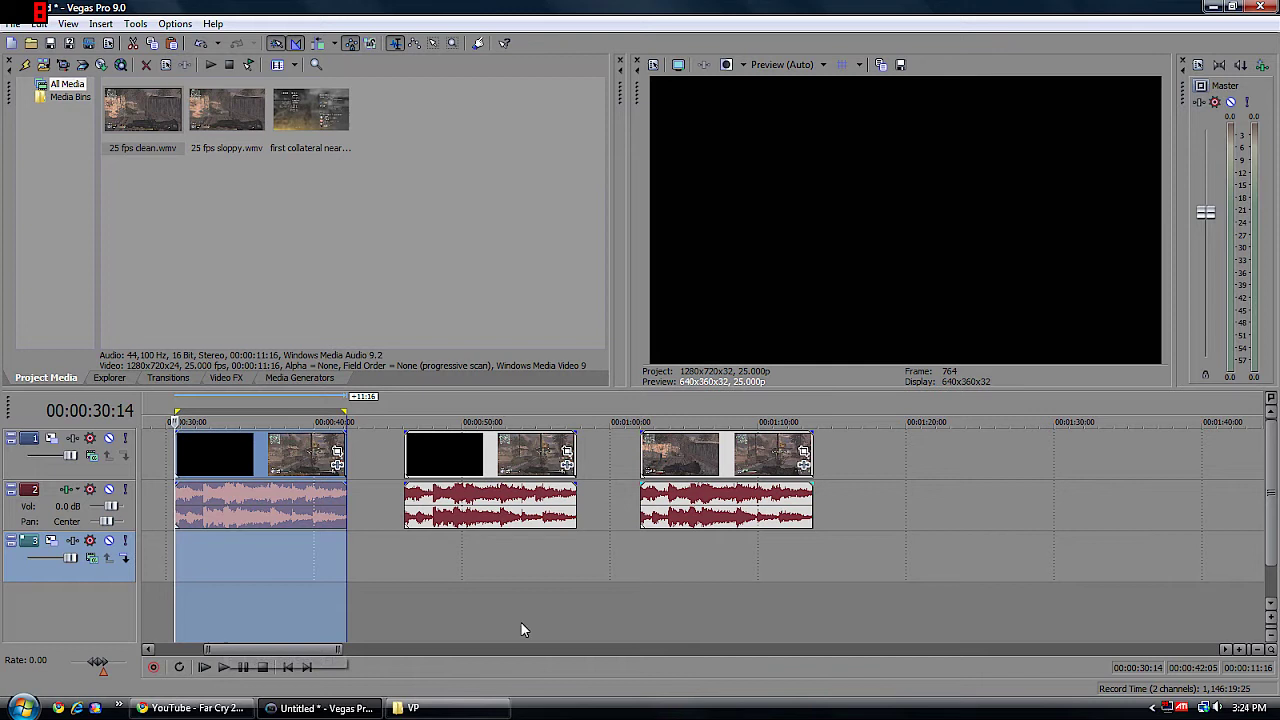
- Scrub the first clip from about 00:00:32, then reselect the middle clip 00:00:46:02–00:00:57:18
left_click(405, 543)
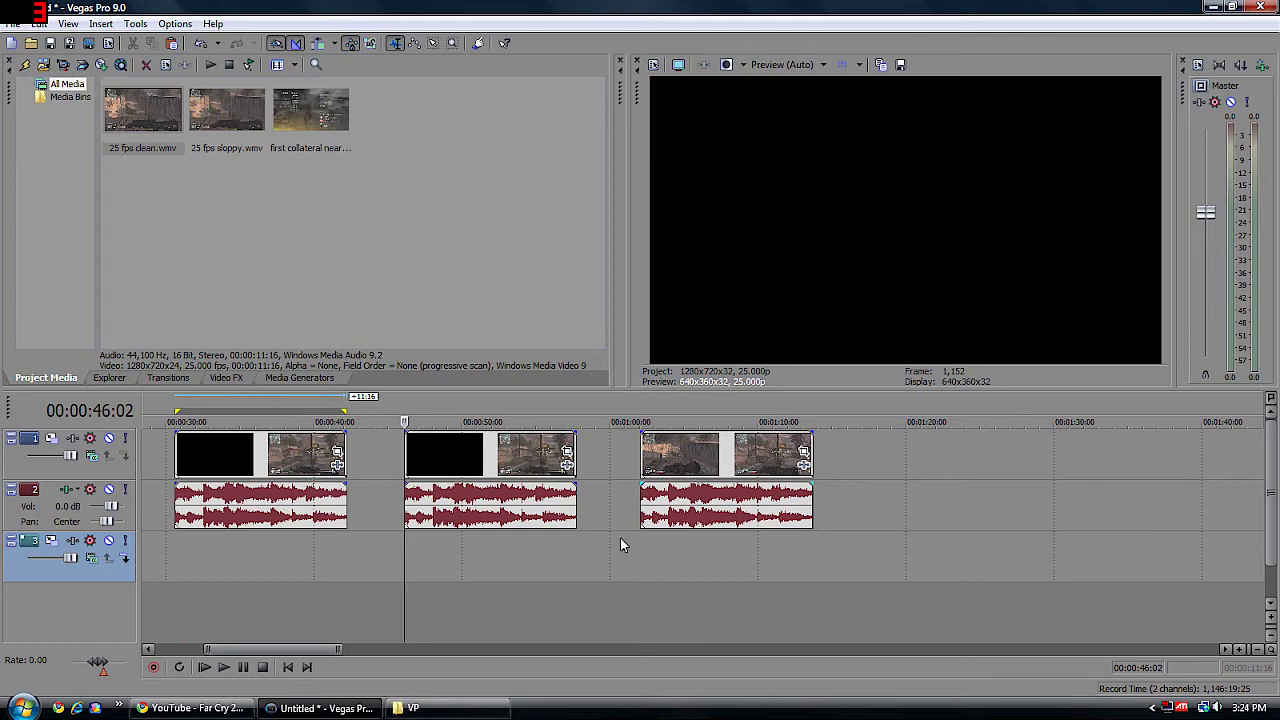
left_click(198, 544)
left_click_drag(198, 553, 198, 545)
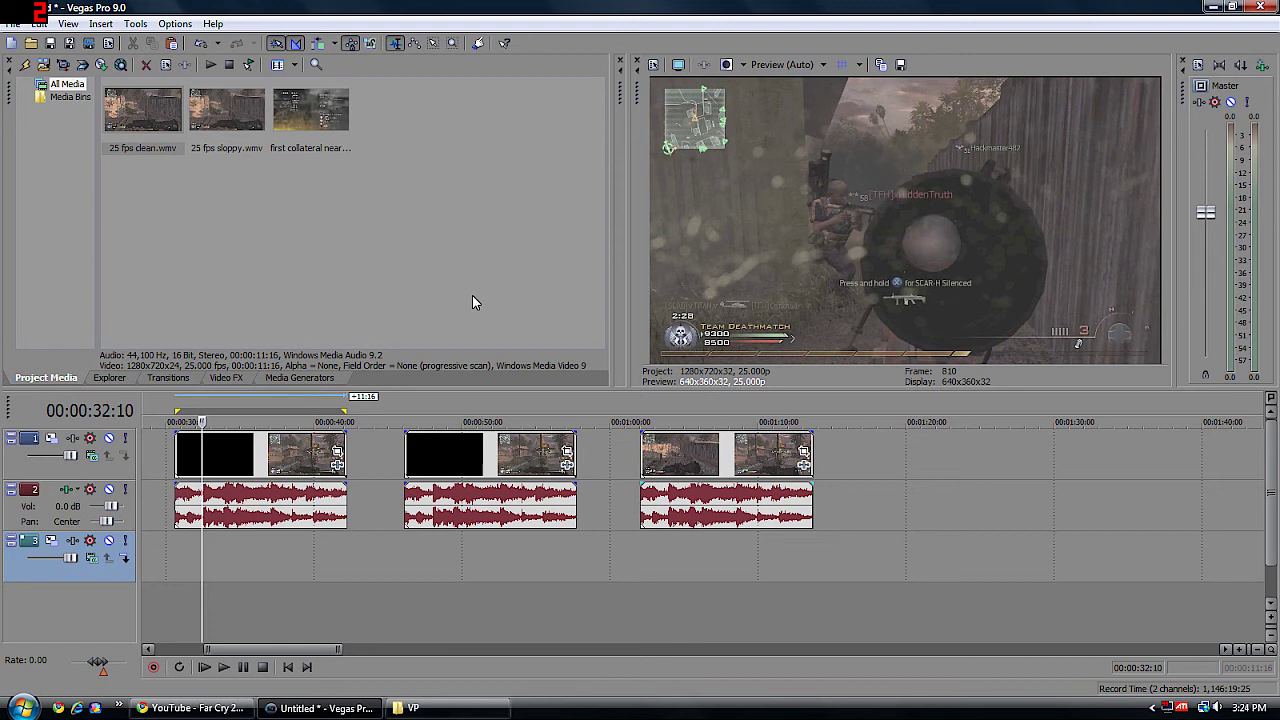
left_click_drag(403, 546, 573, 558)
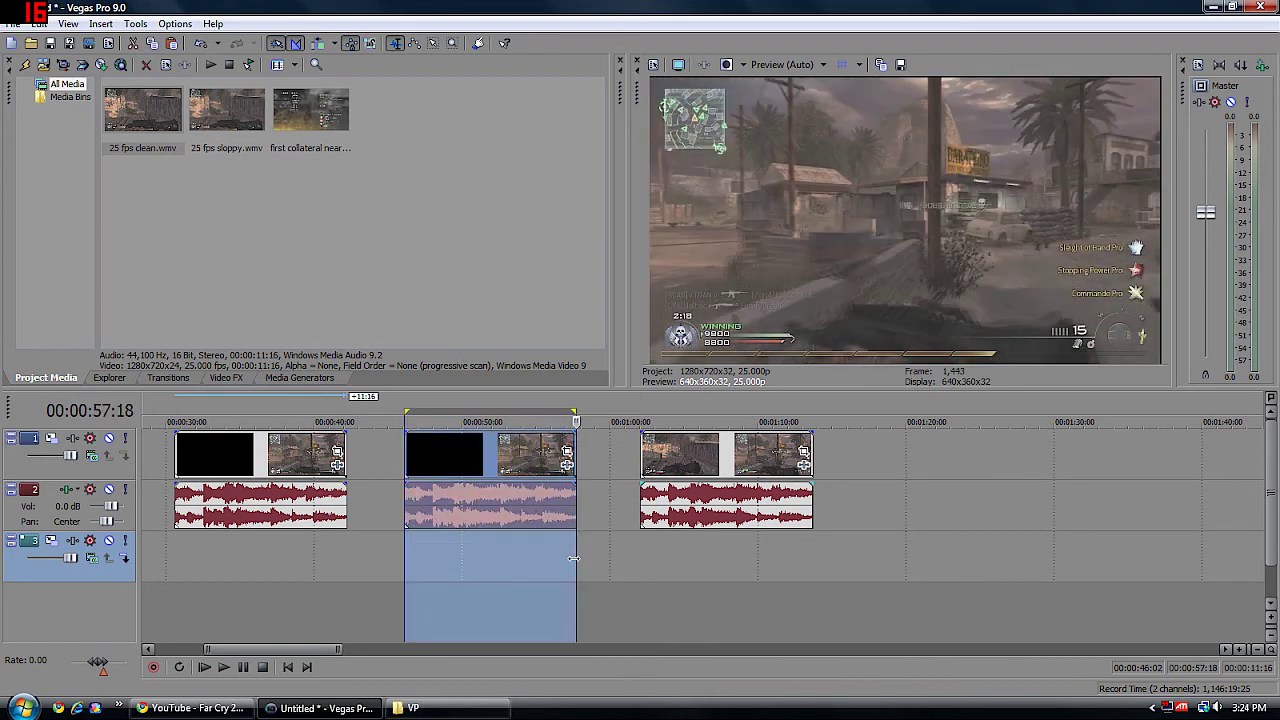